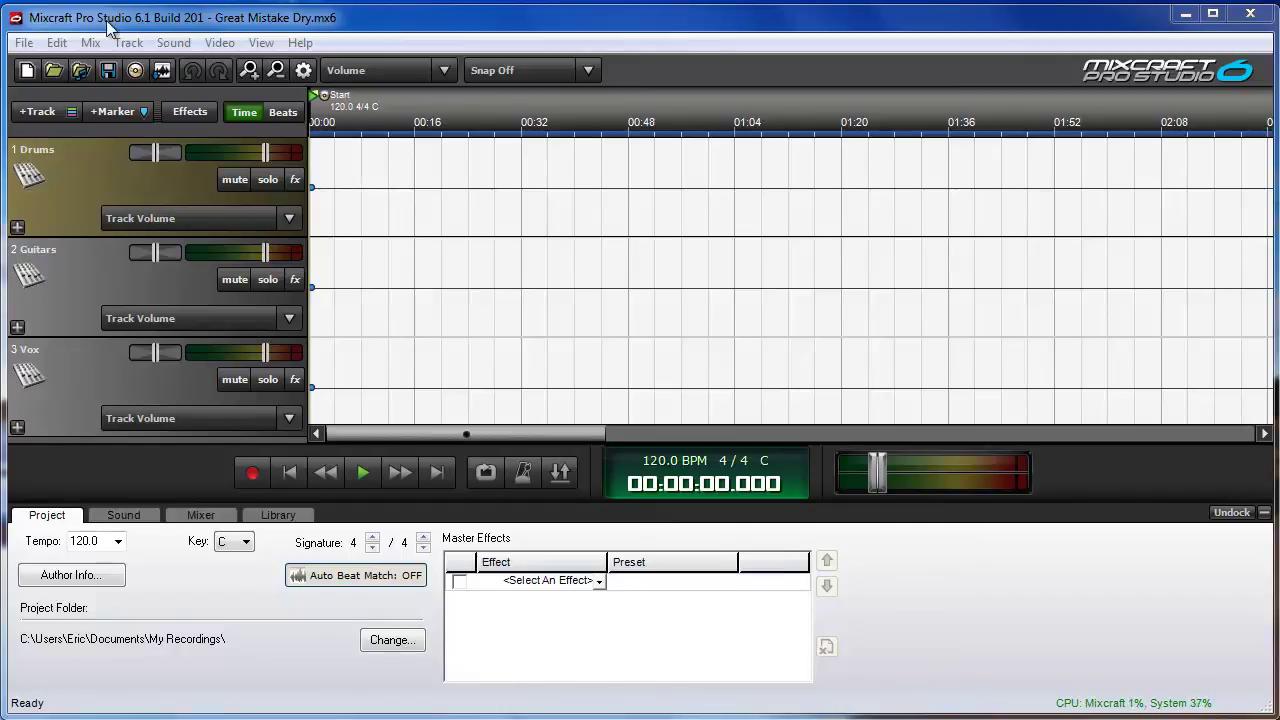
- Copy the project files into a new Desktop folder named 'my project'
left_click(23, 43)
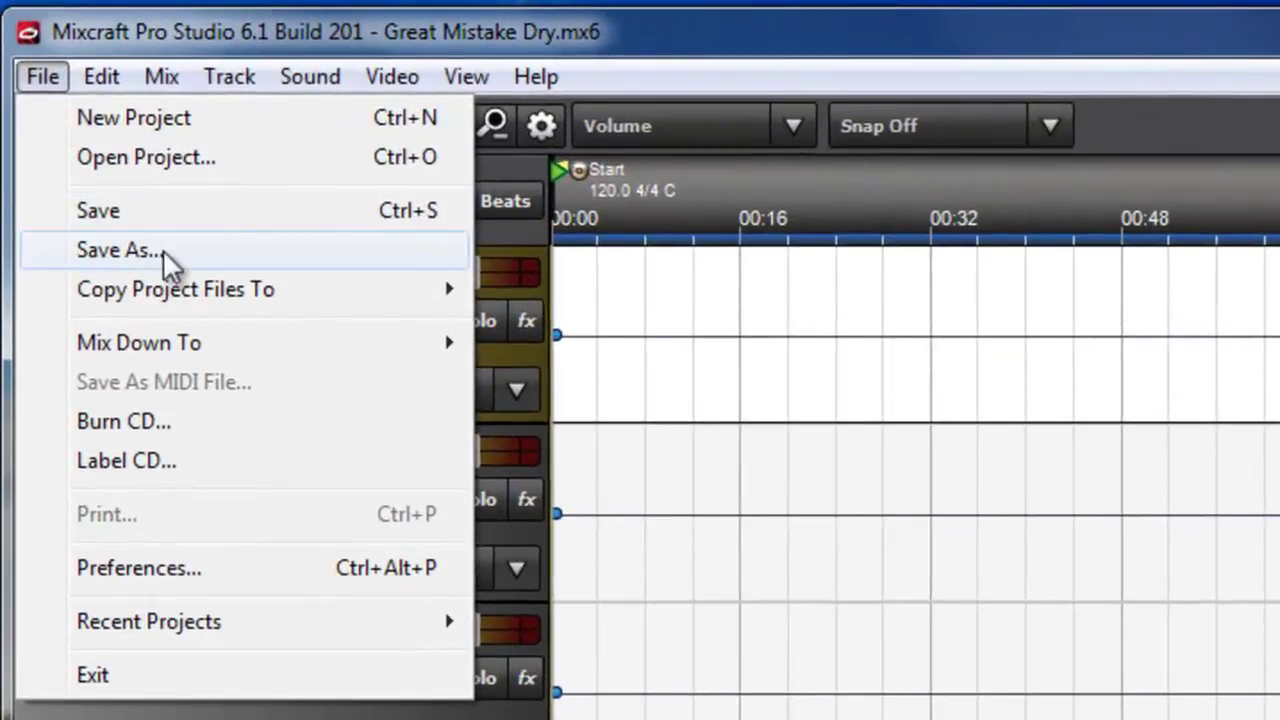
mouse_move(317, 279)
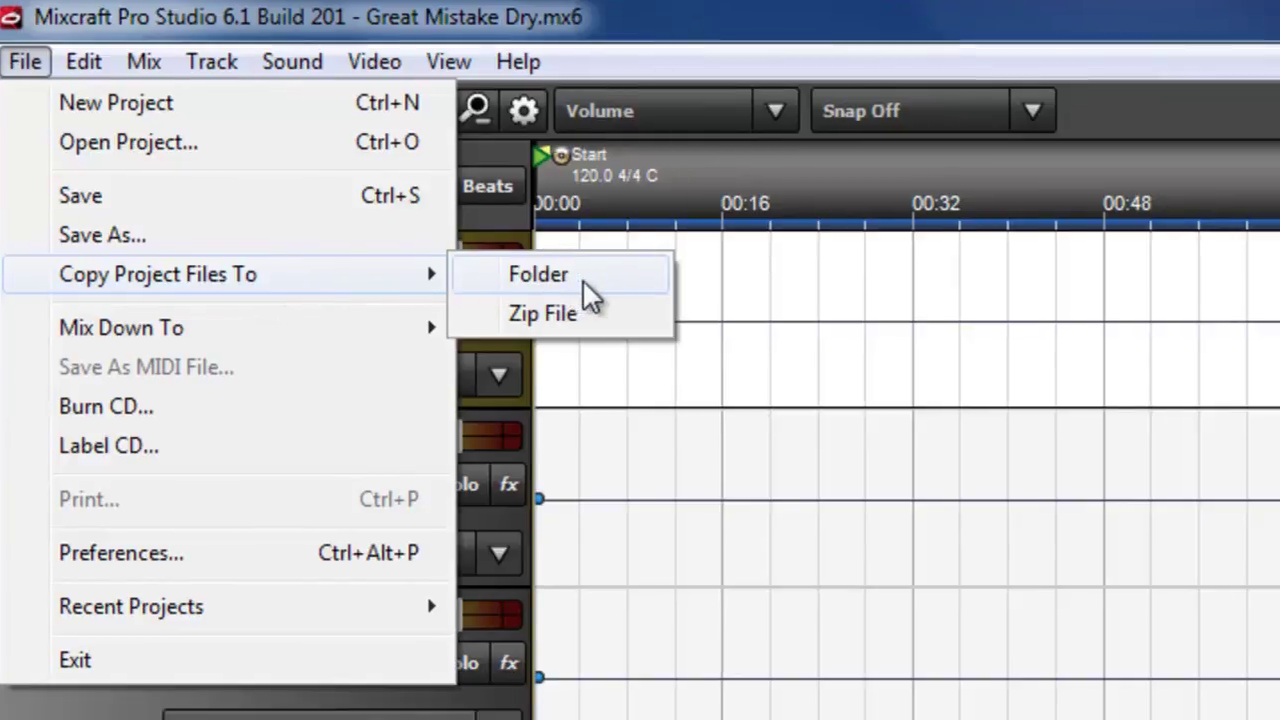
left_click(598, 292)
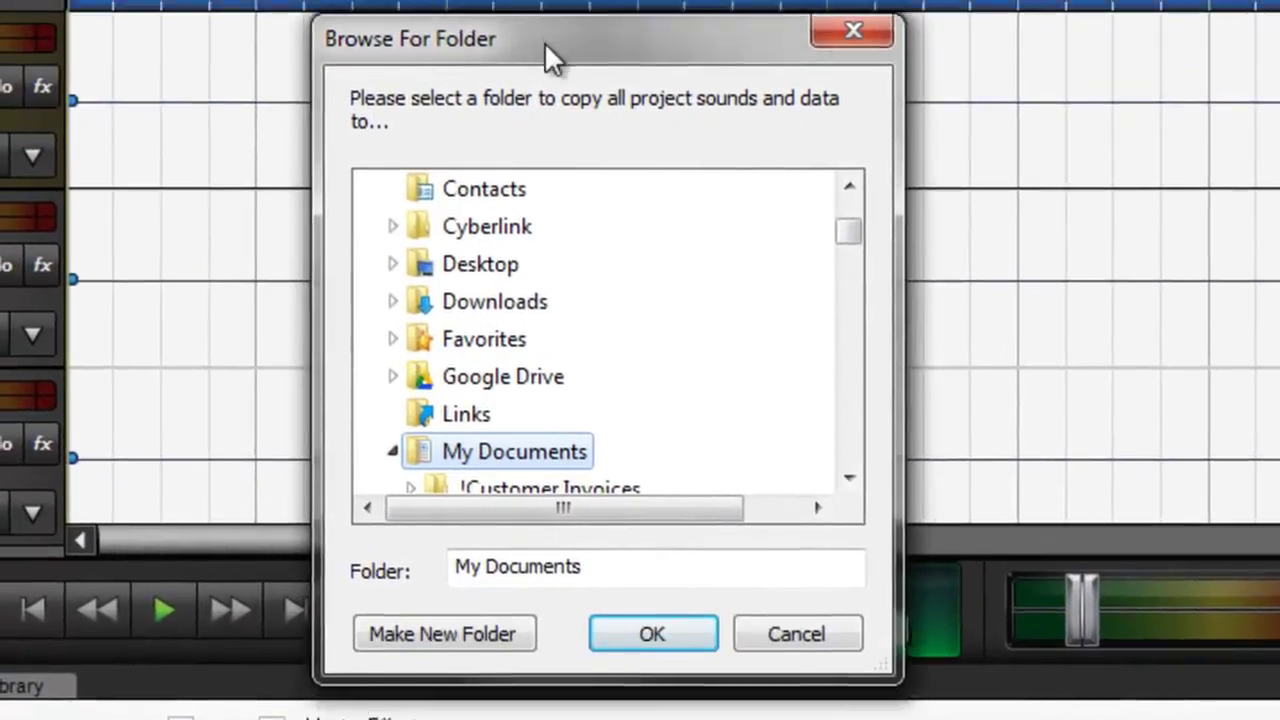
left_click_drag(754, 316, 688, 260)
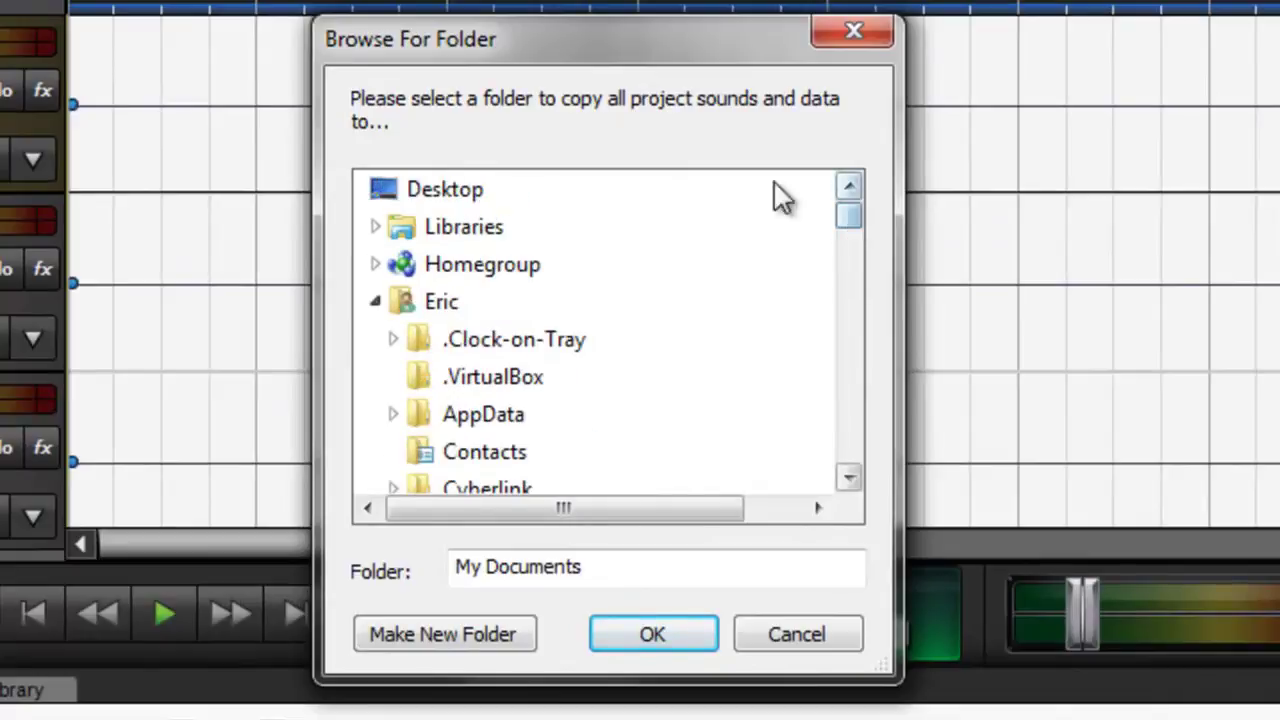
left_click(452, 189)
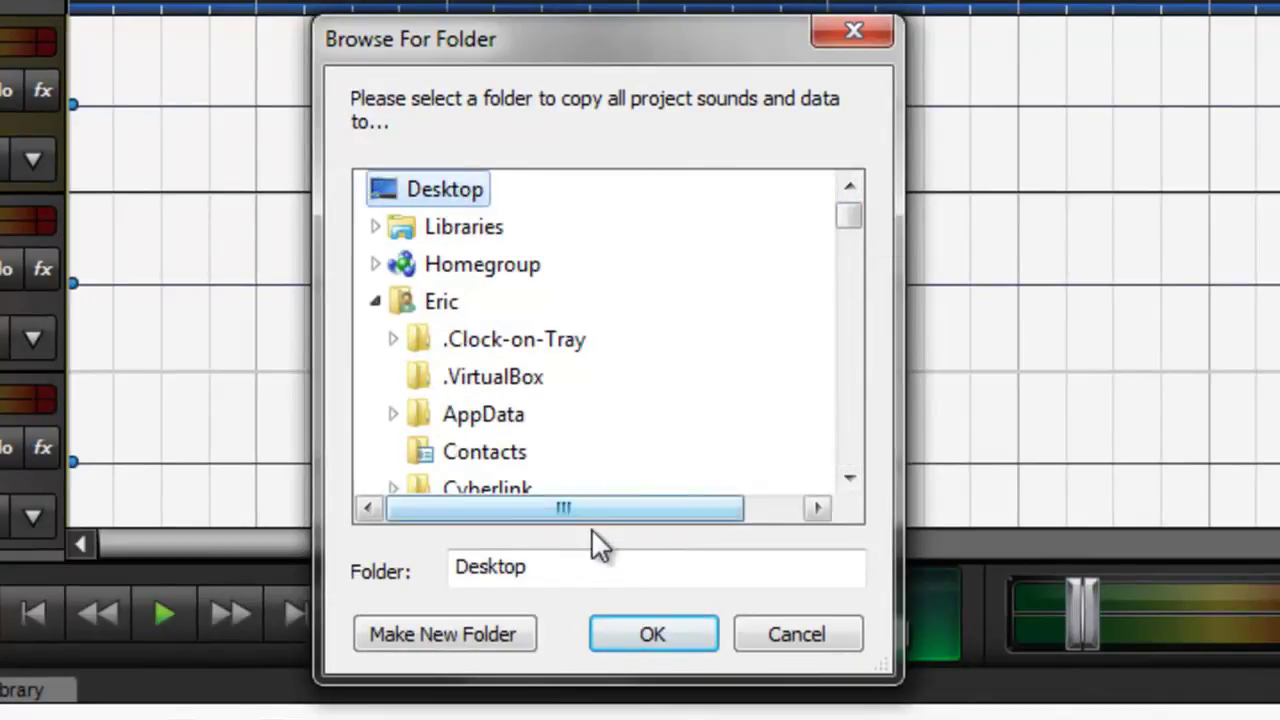
left_click(425, 635)
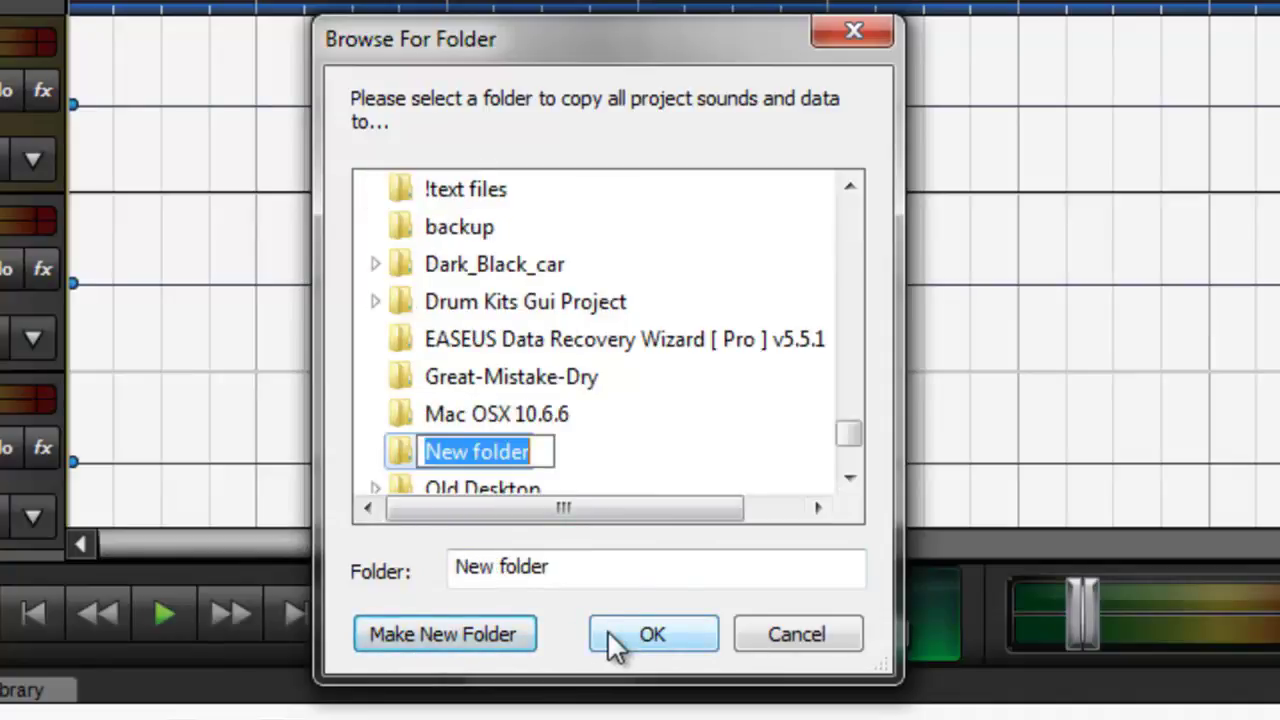
type("my pro")
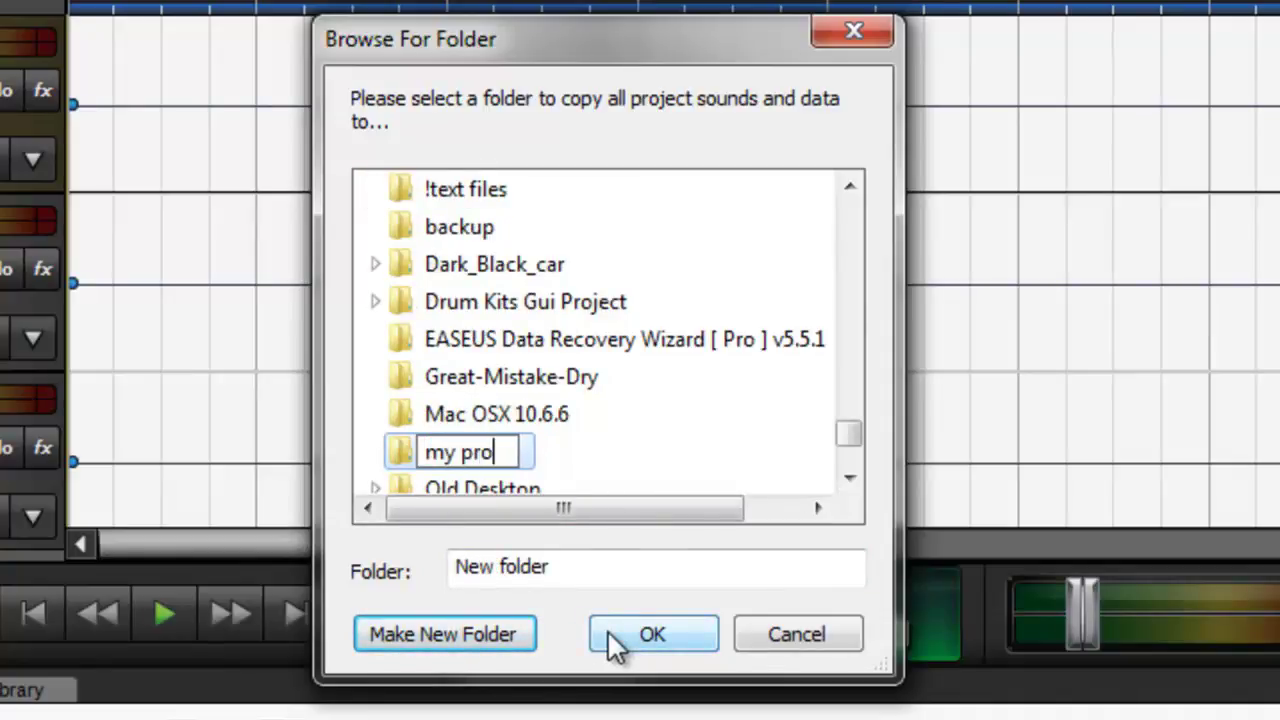
type("ject")
key("Return")
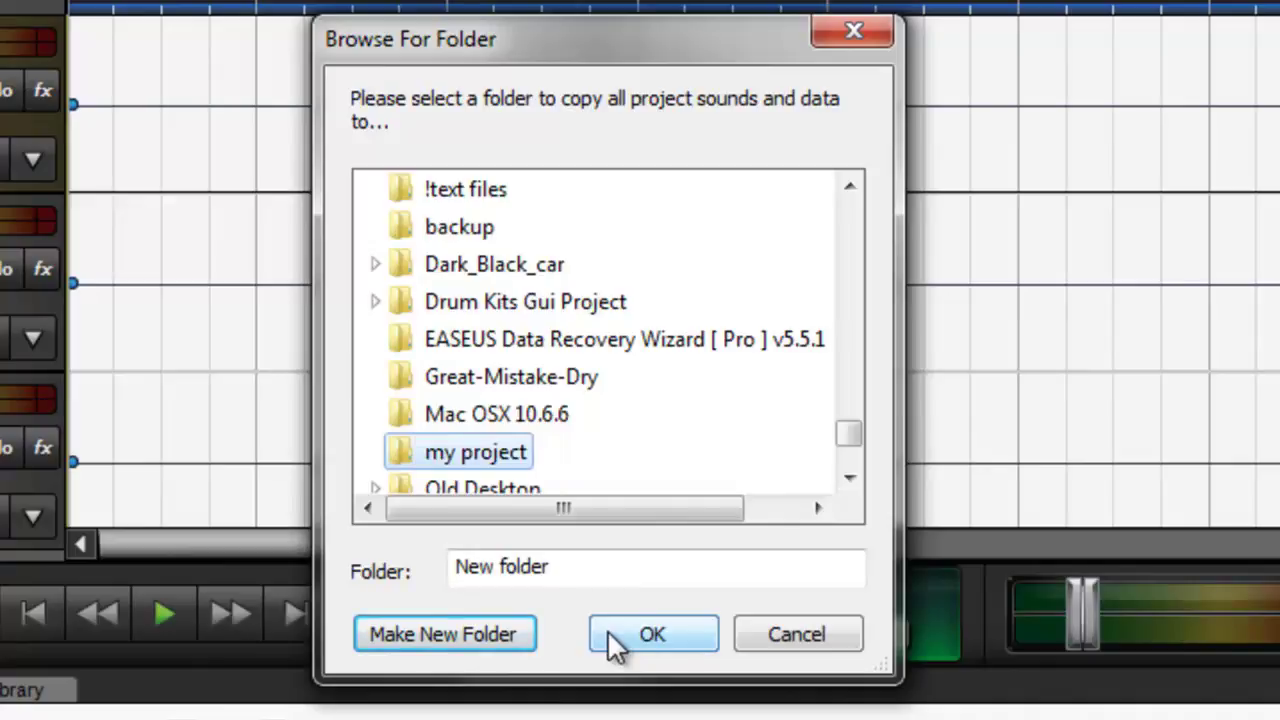
left_click(492, 458)
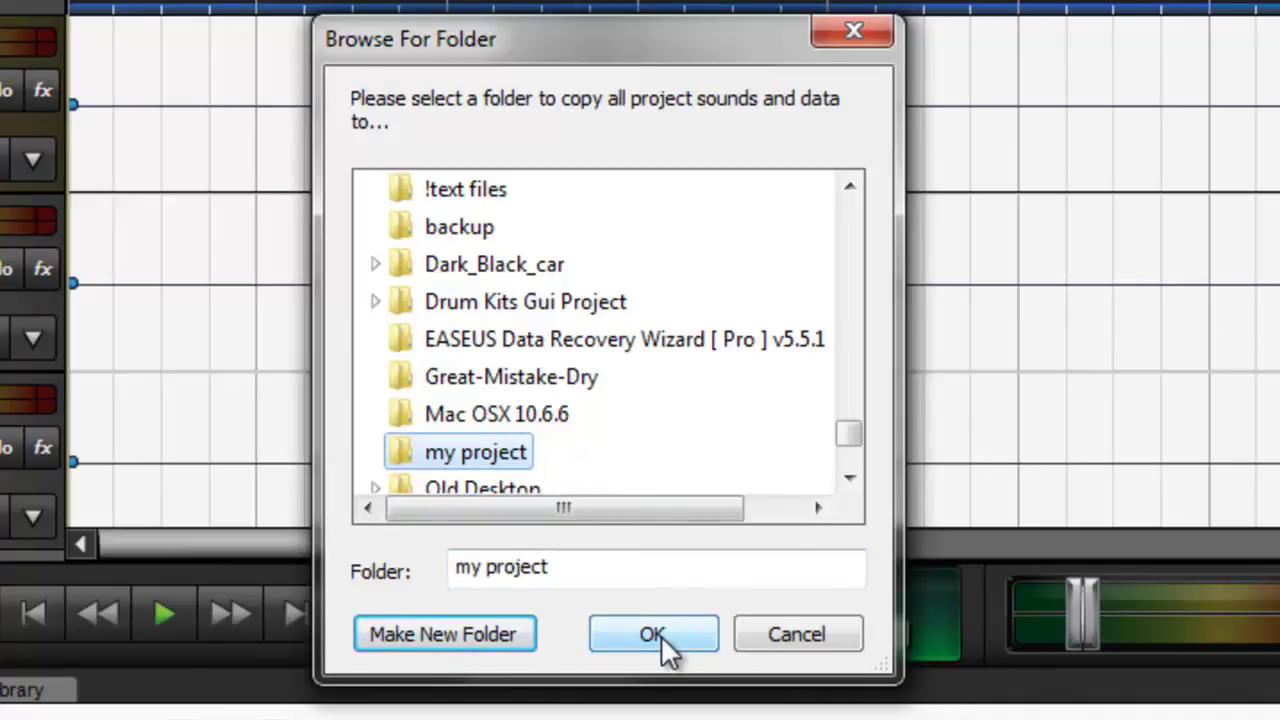
left_click(661, 635)
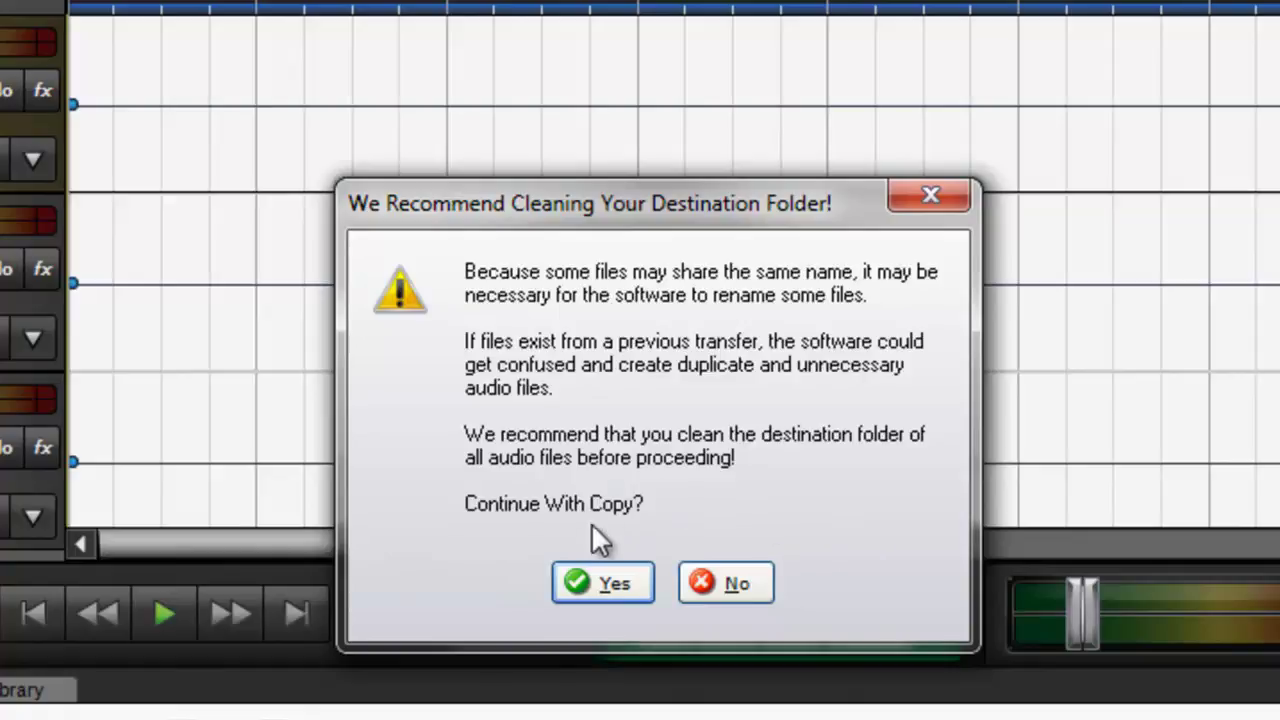
- Continue the copy, keeping the original project folder setting and the original project loaded
left_click(588, 586)
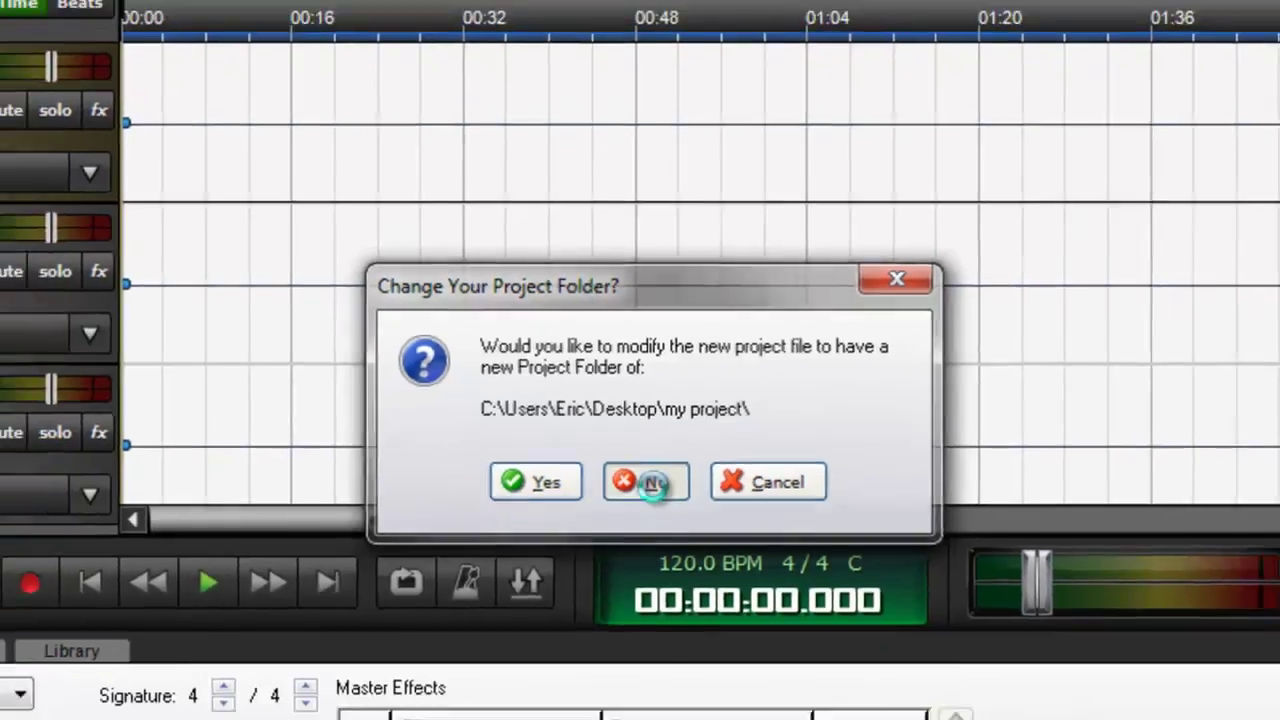
left_click(655, 505)
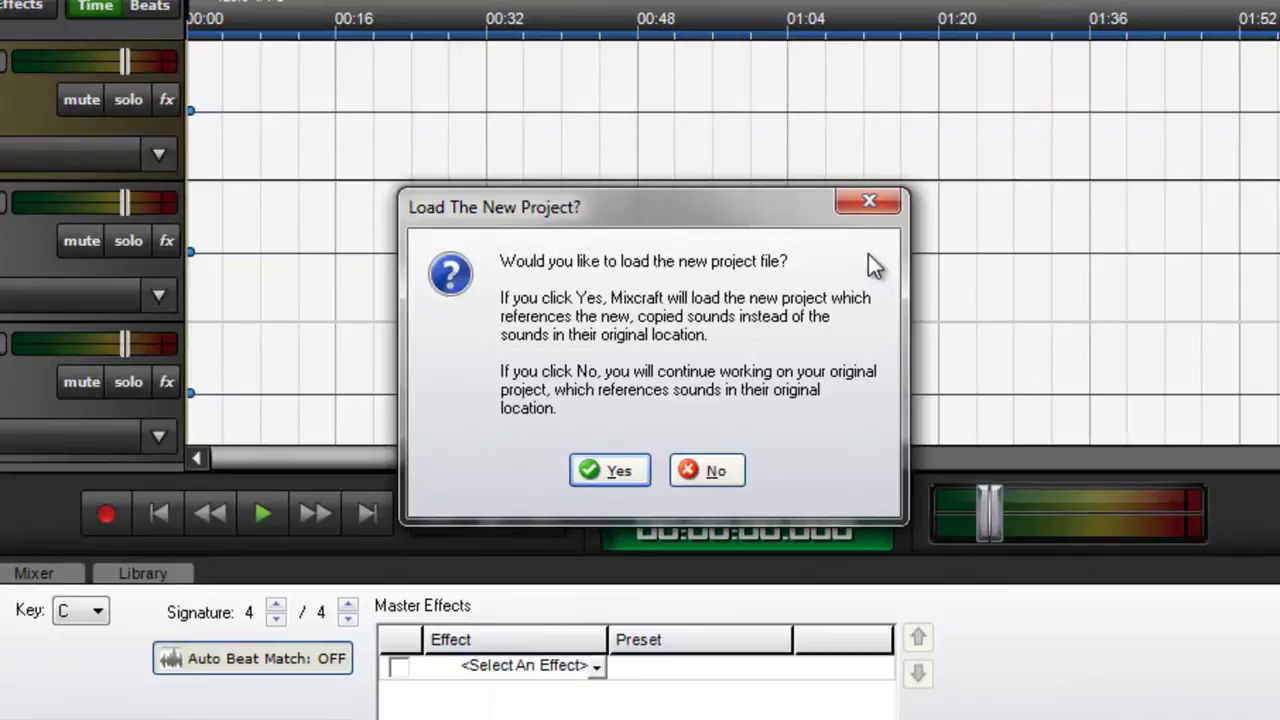
left_click(726, 470)
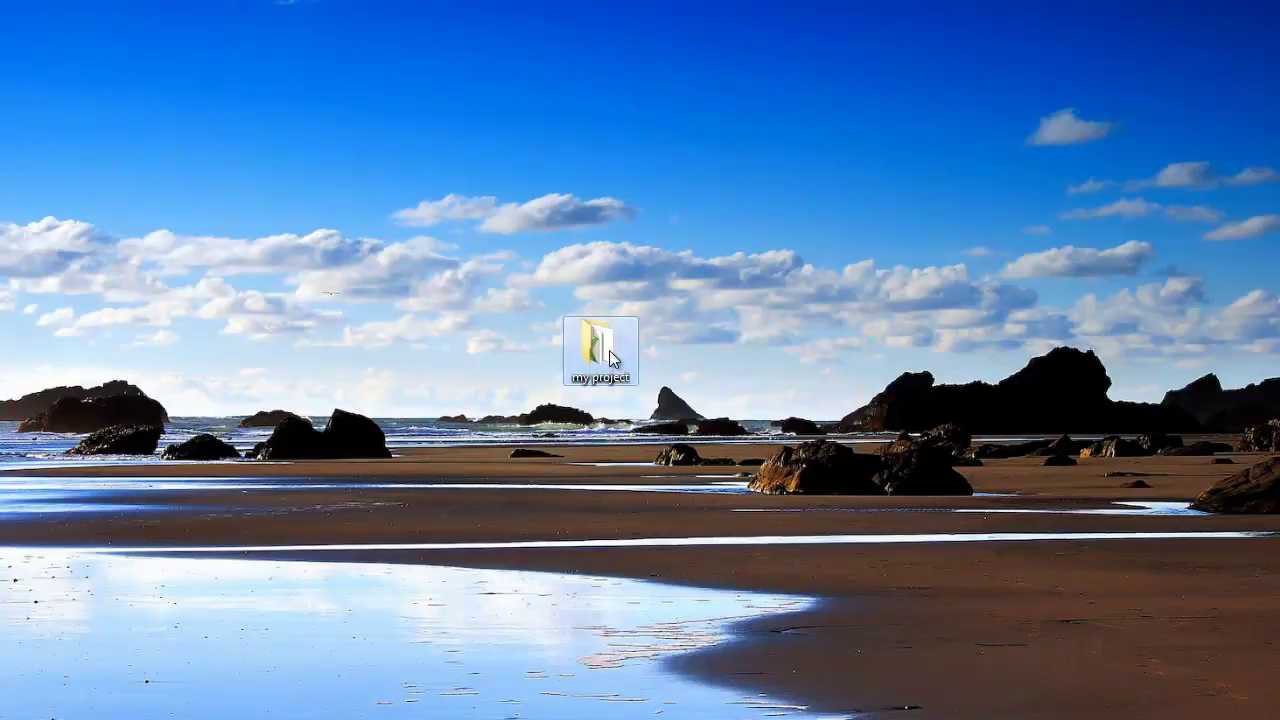
- Open the Desktop 'my project' folder and inspect its copied files, selecting Great Mistake Dry.mx6
double_click(604, 347)
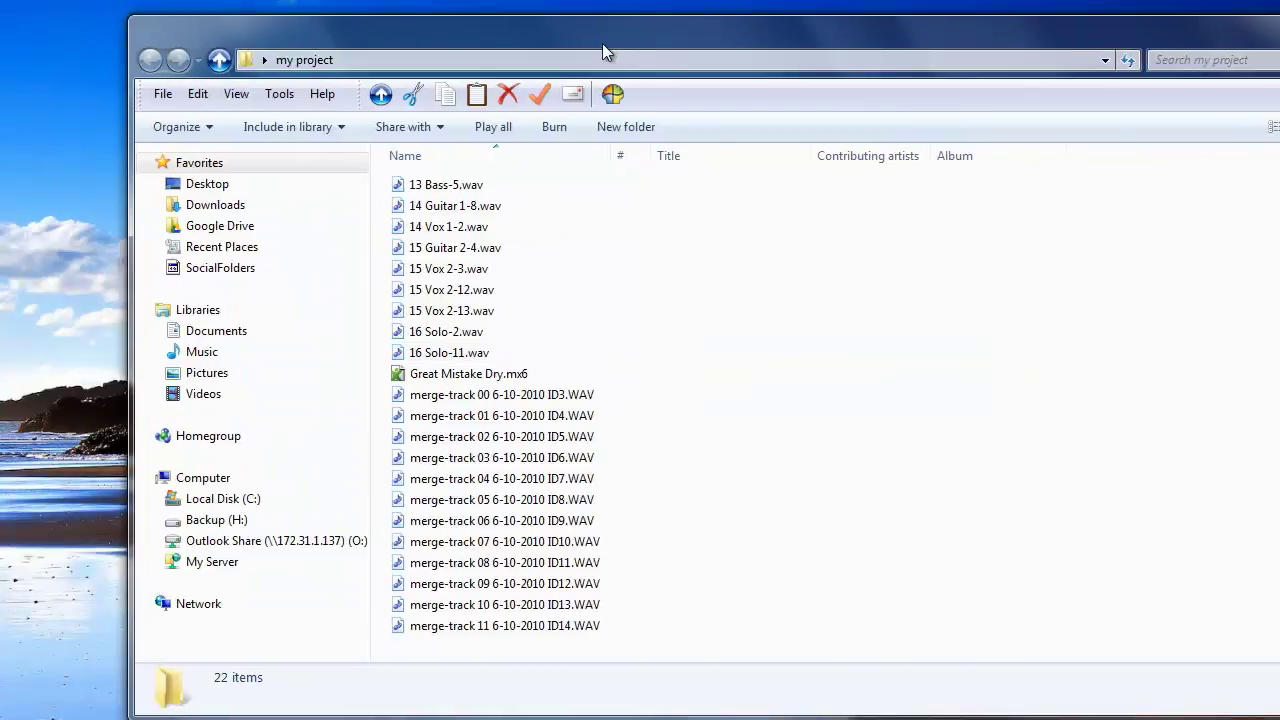
left_click_drag(602, 43, 542, 43)
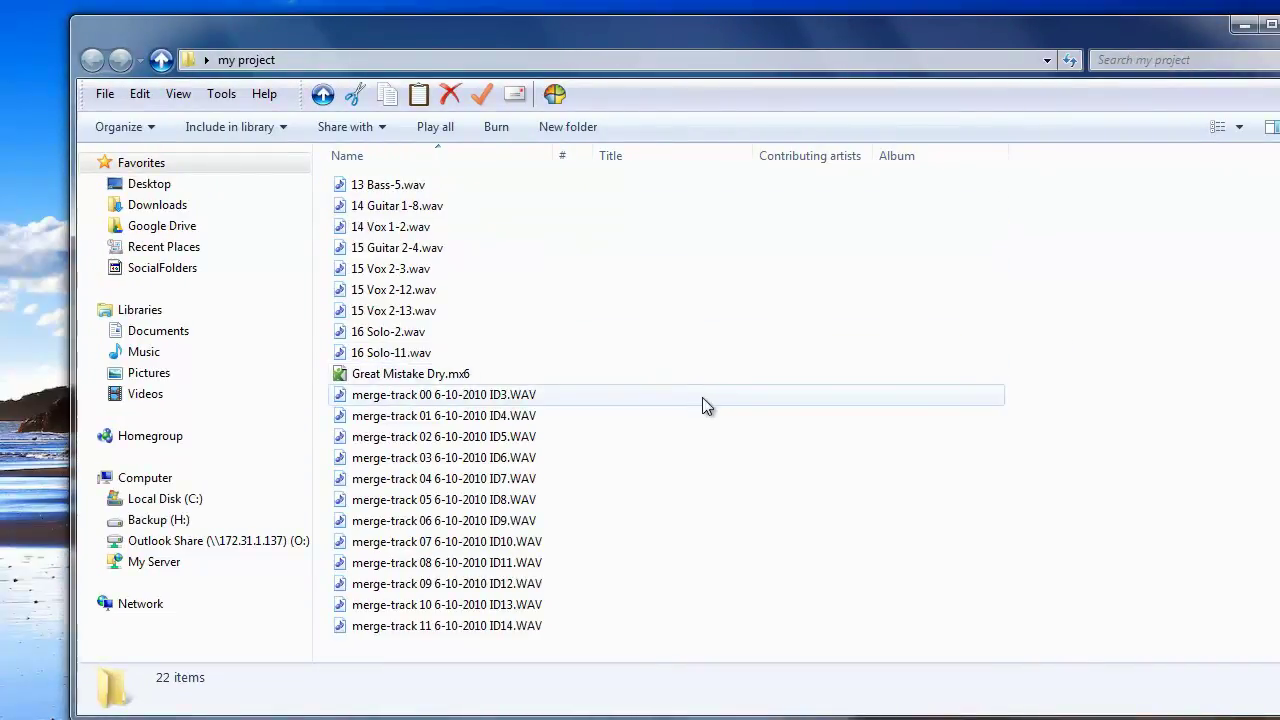
left_click(480, 374)
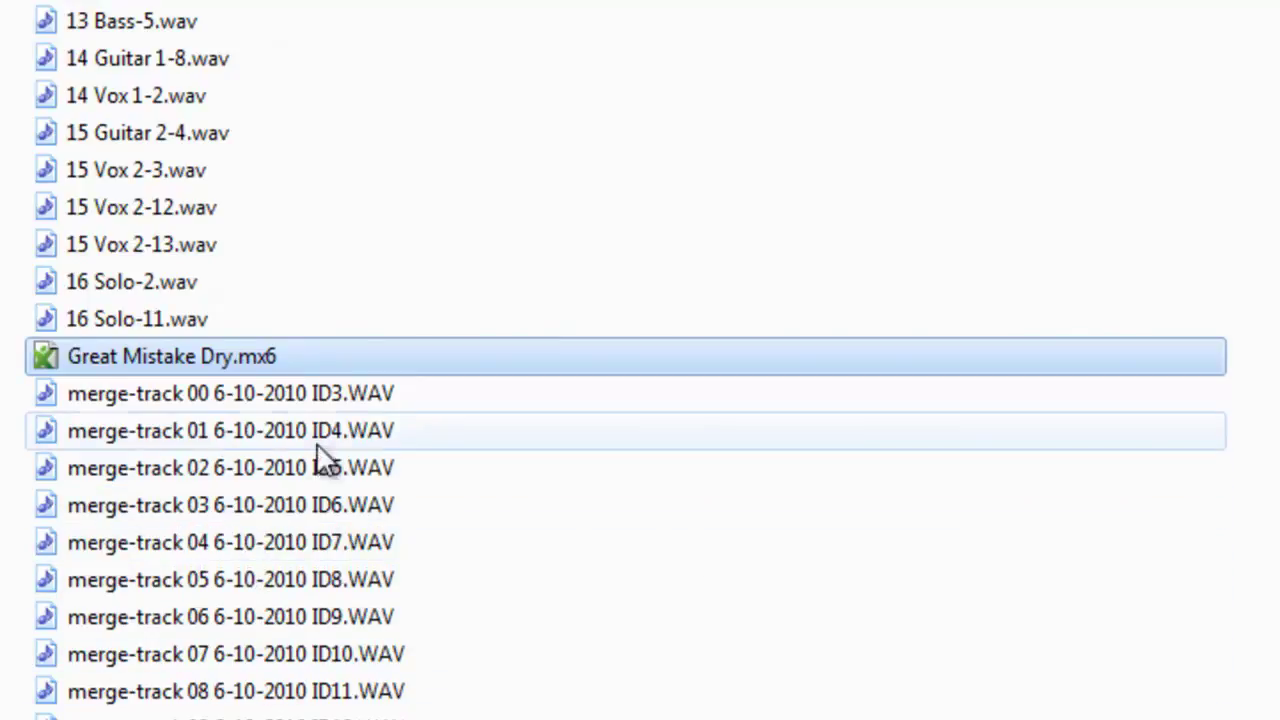
mouse_move(330, 400)
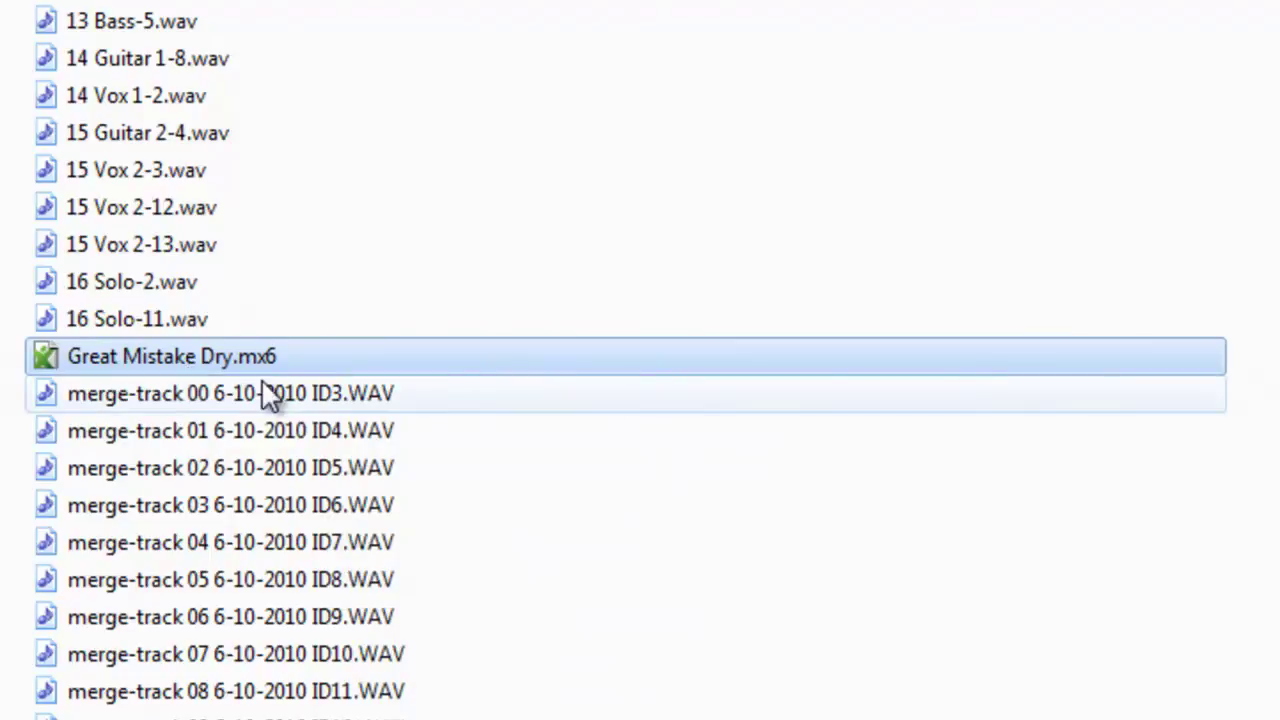
mouse_move(267, 365)
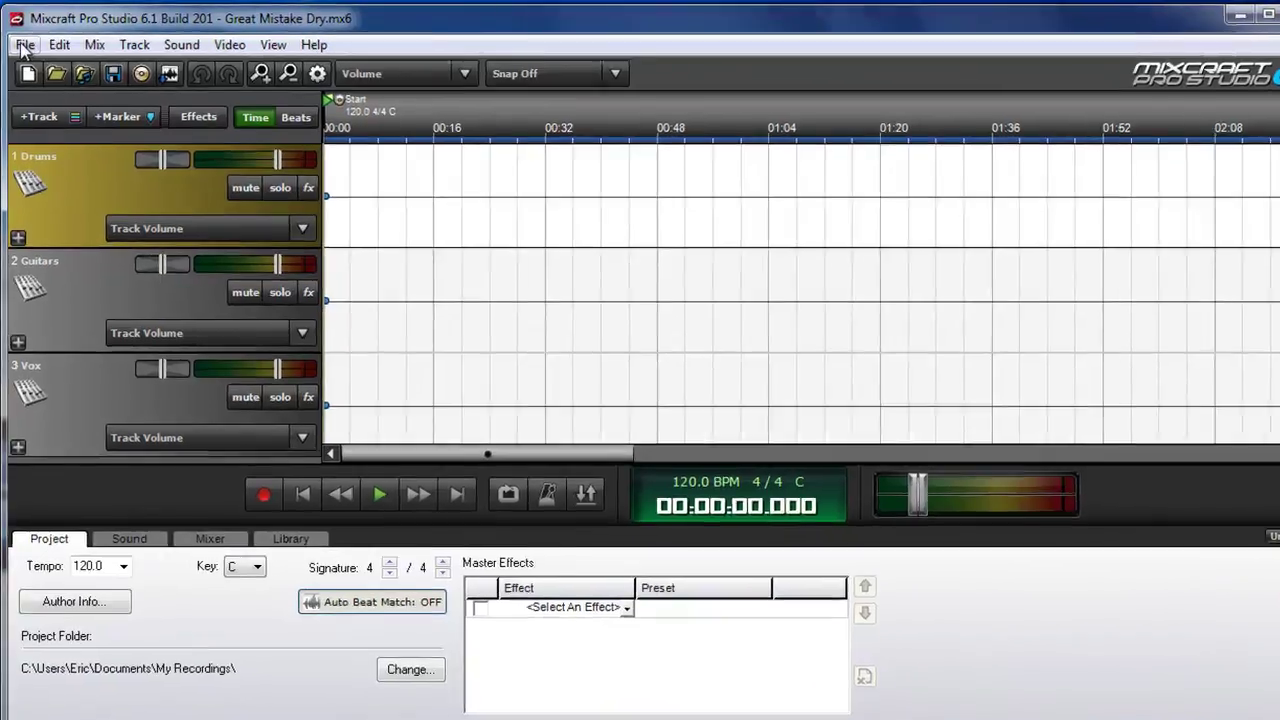
- Copy the project files to a Desktop zip archive named 'my cool project'
left_click(23, 42)
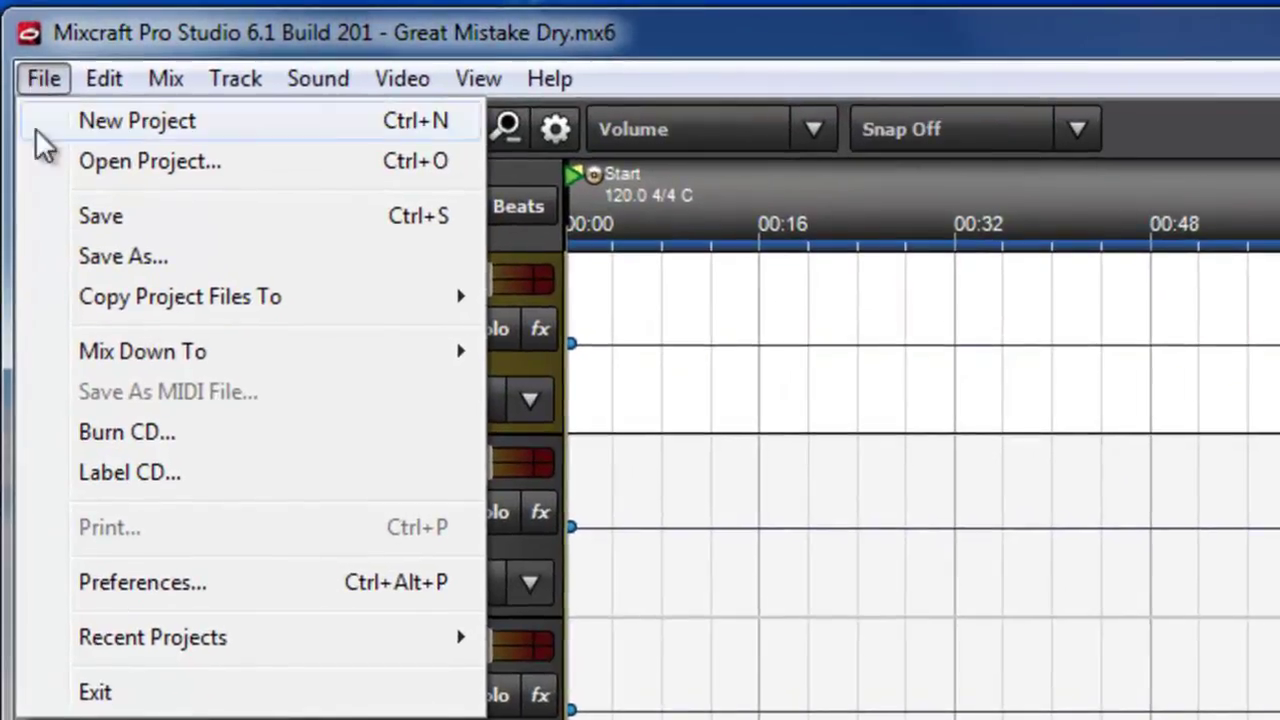
mouse_move(255, 264)
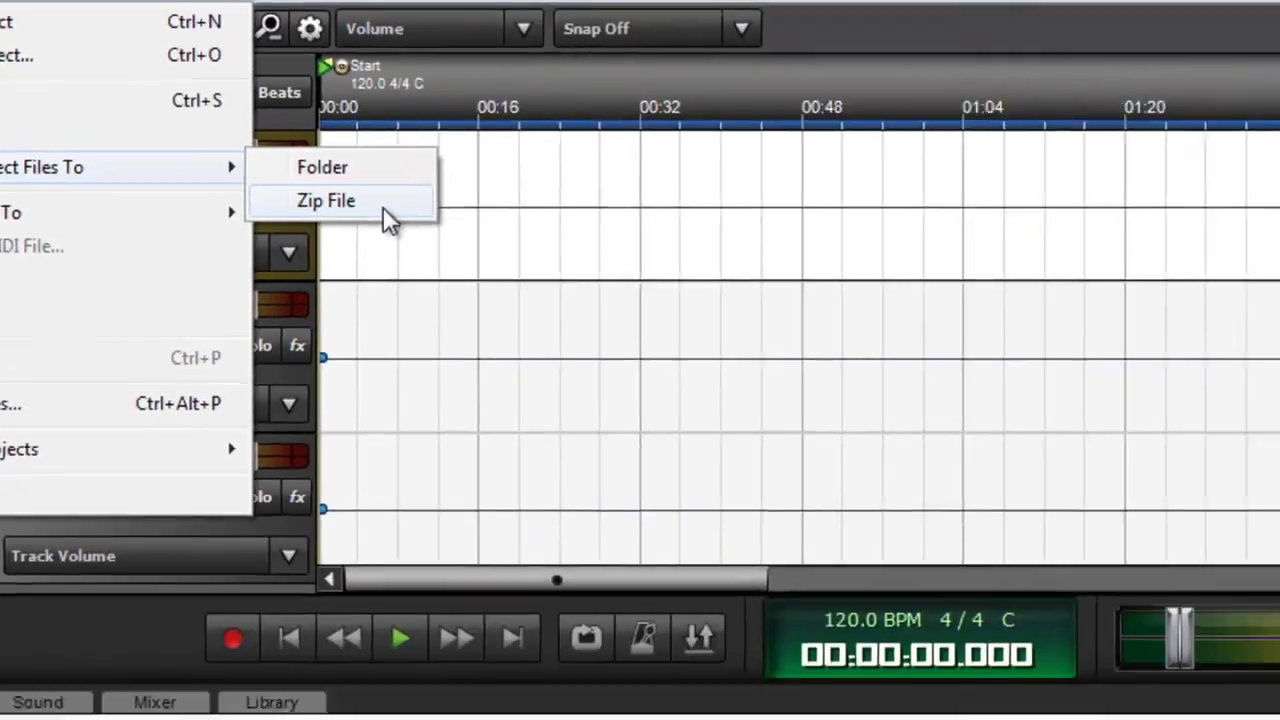
left_click(648, 360)
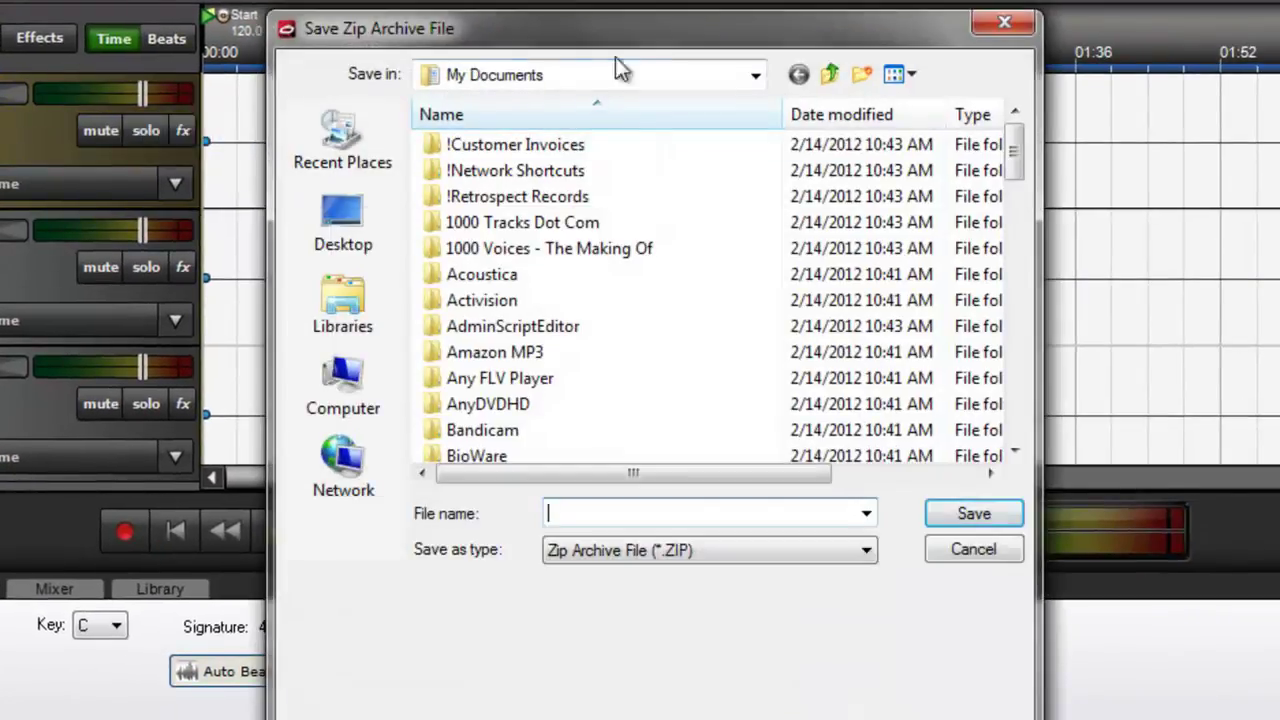
left_click_drag(641, 36, 619, 73)
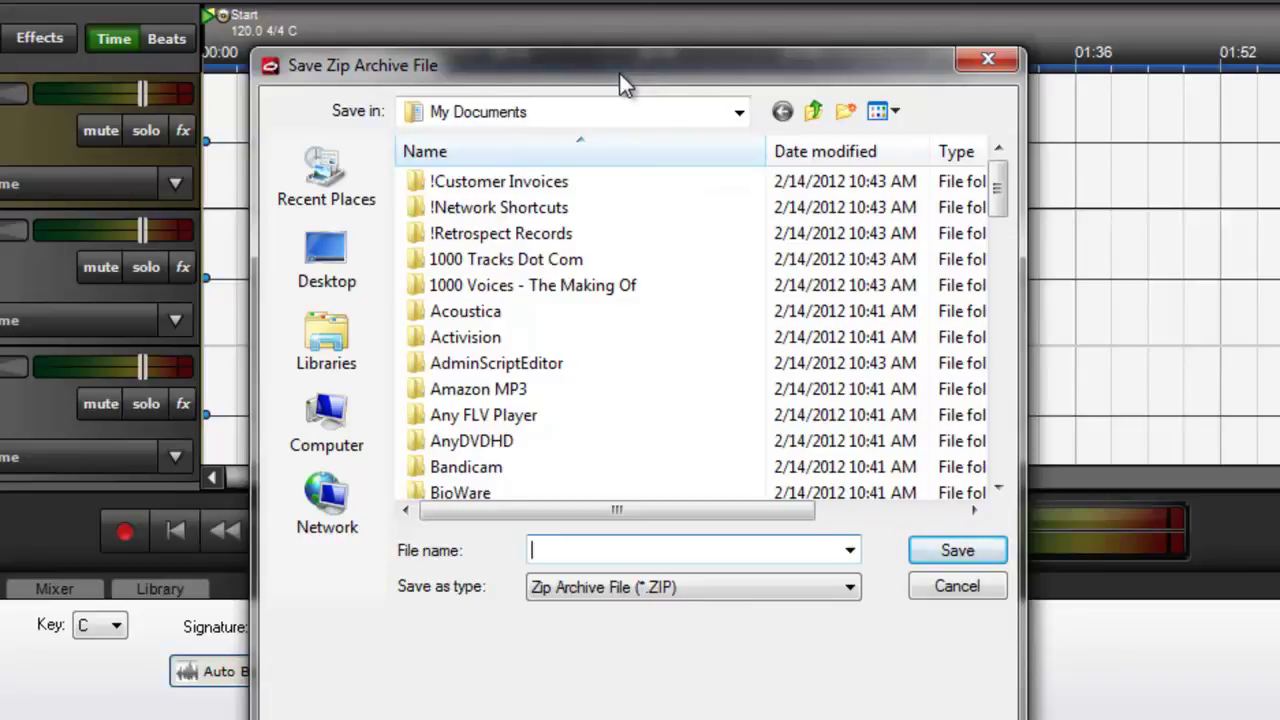
left_click(364, 255)
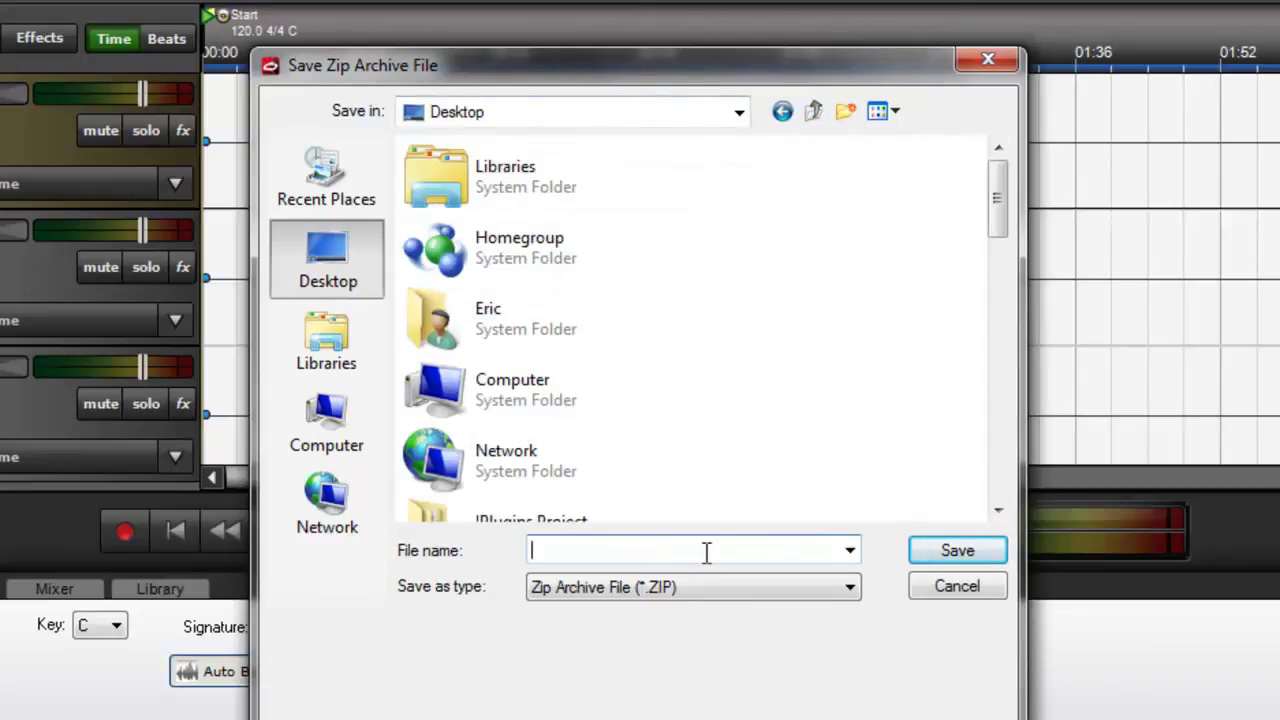
type("my")
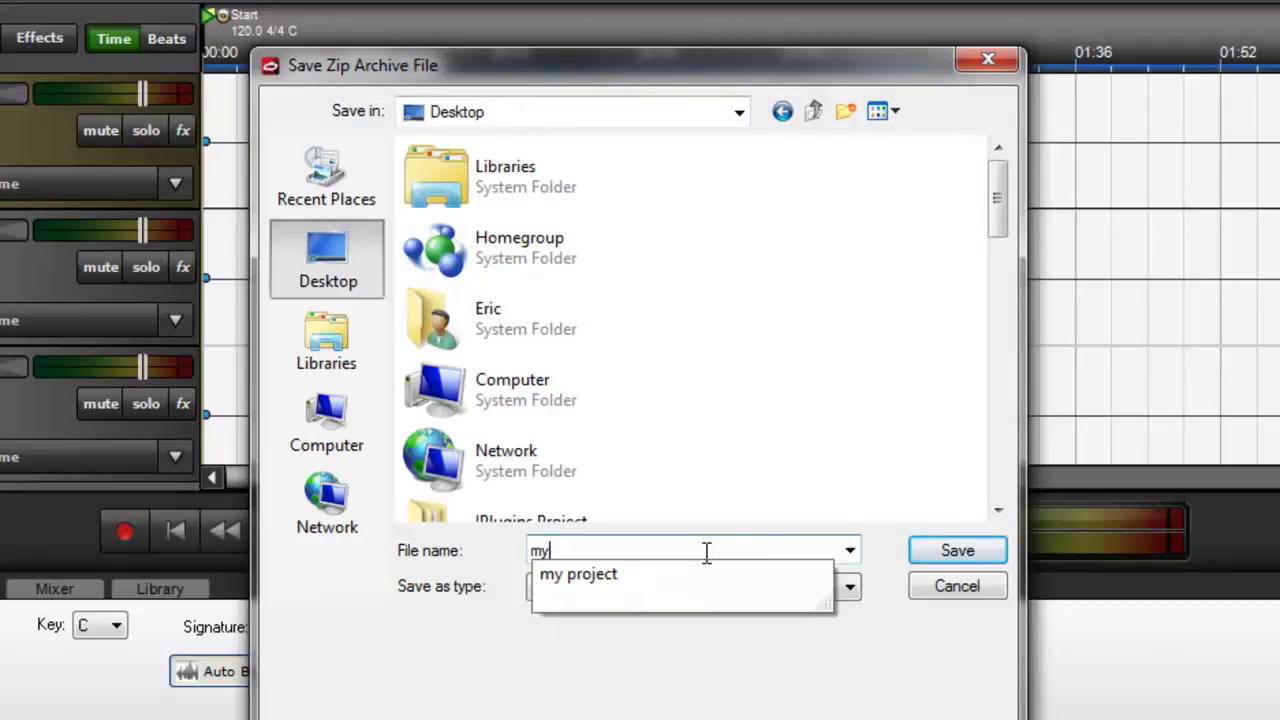
type(" cool pr")
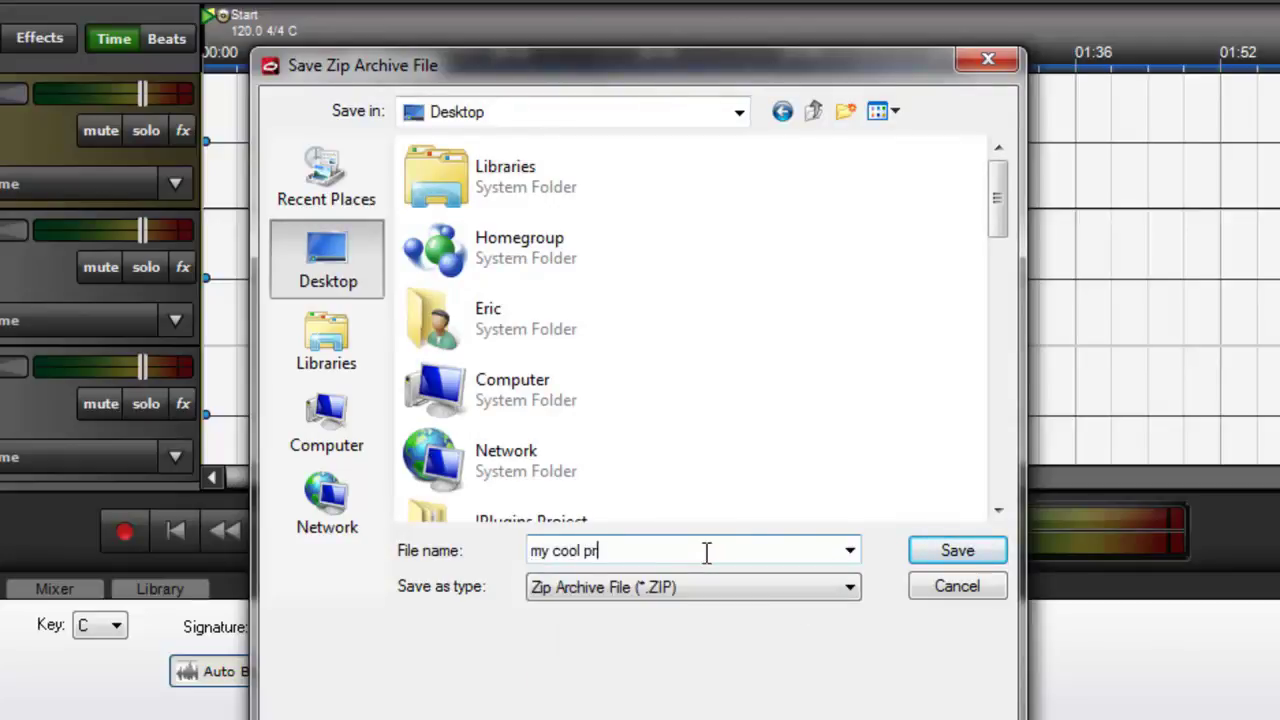
type("oject")
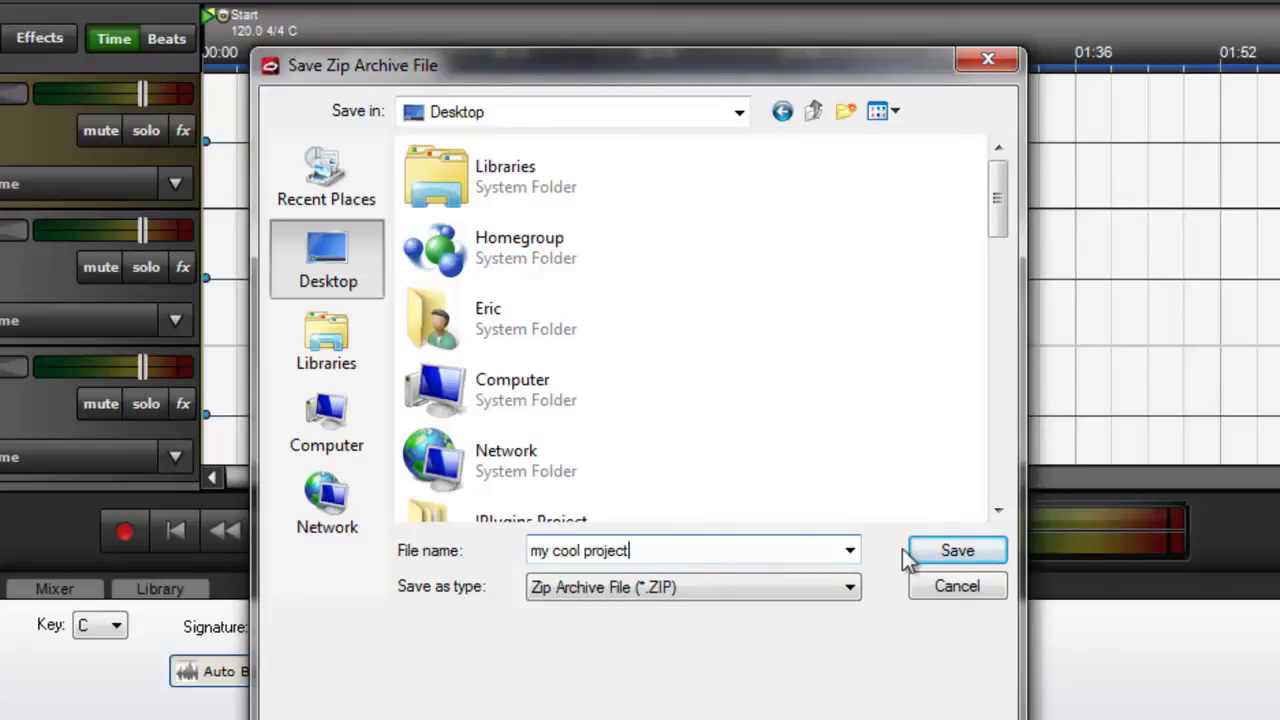
left_click(953, 554)
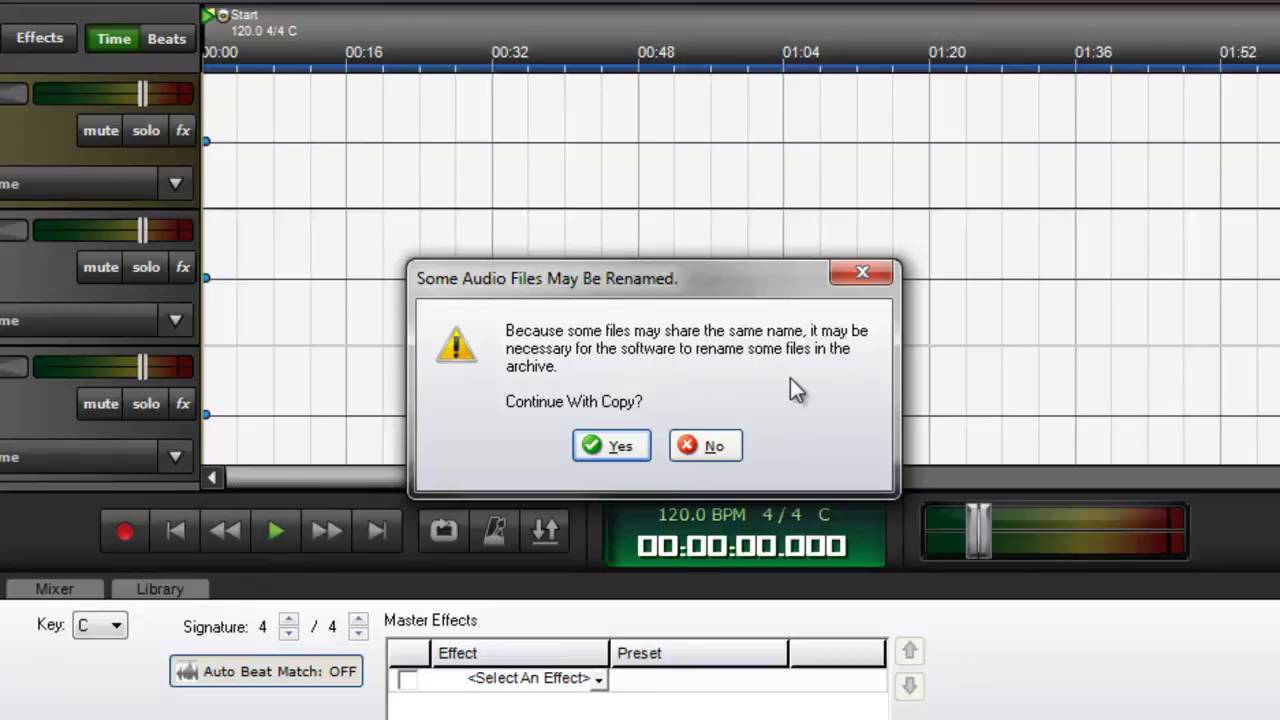
- Accept the file-renaming warning, dismiss the success message, and minimize Mixcraft to reveal the Desktop
left_click(618, 447)
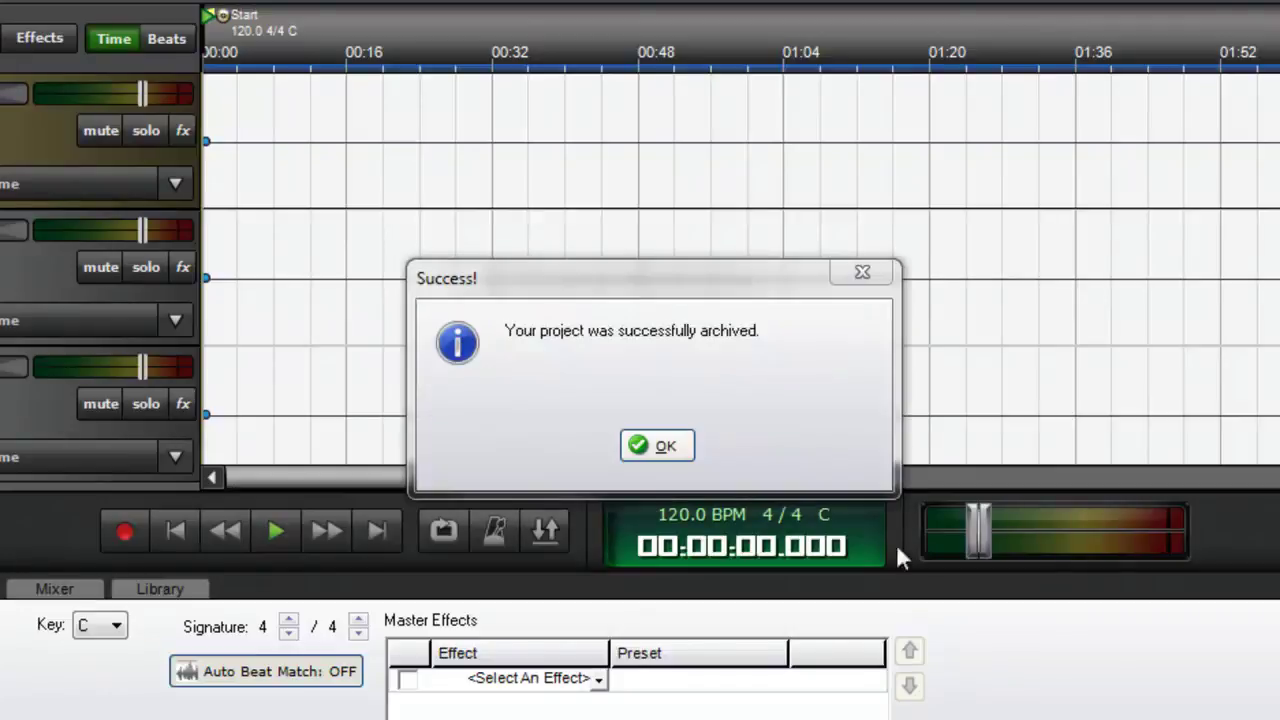
left_click(665, 446)
left_click(1190, 20)
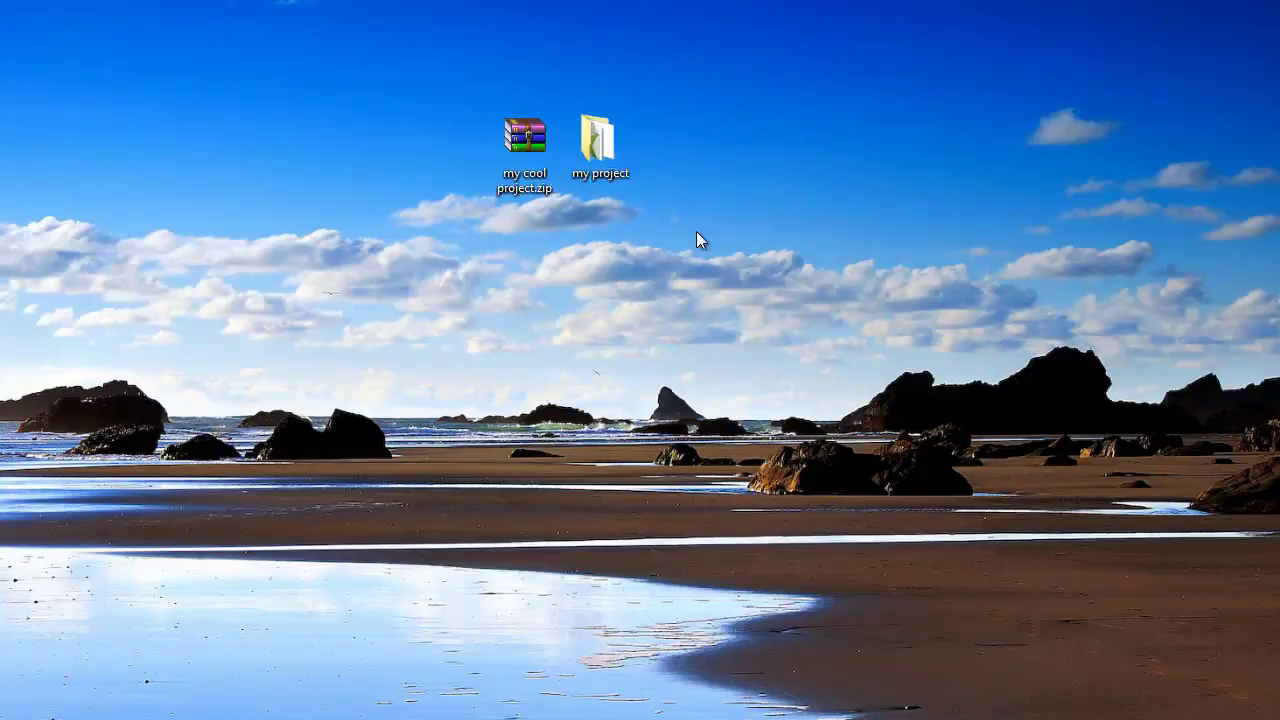
double_click(600, 140)
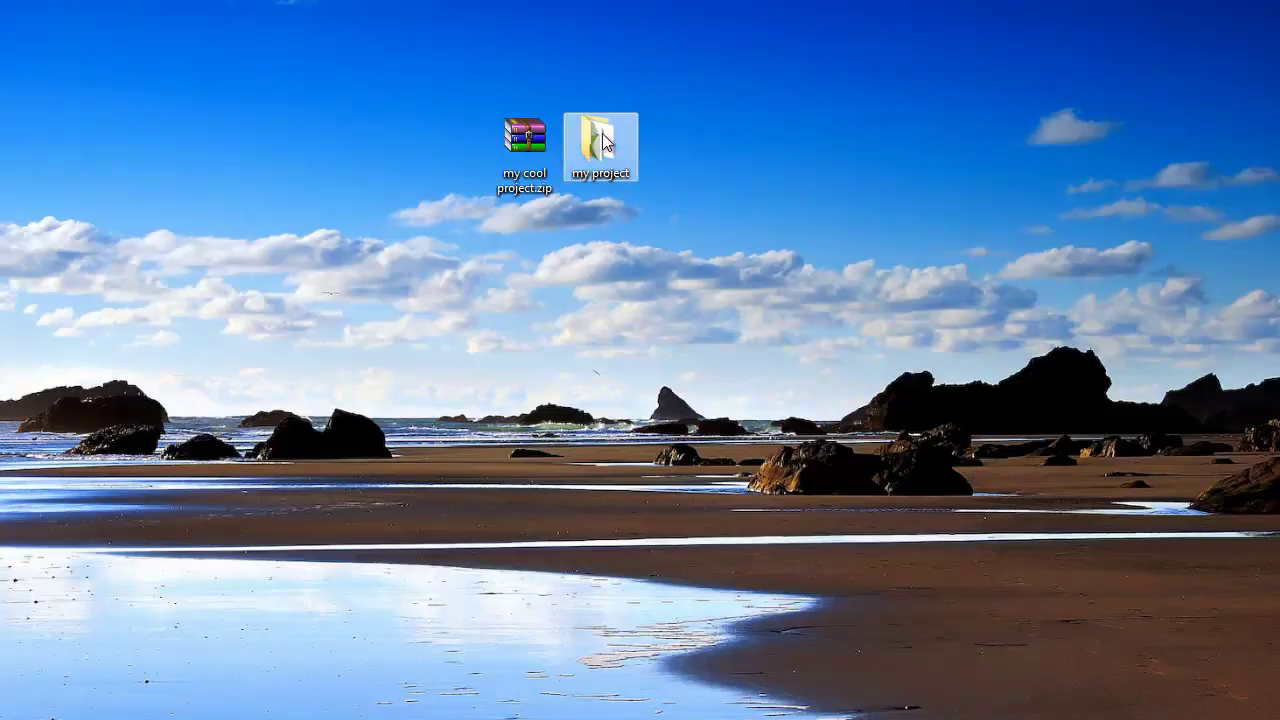
right_click(601, 140)
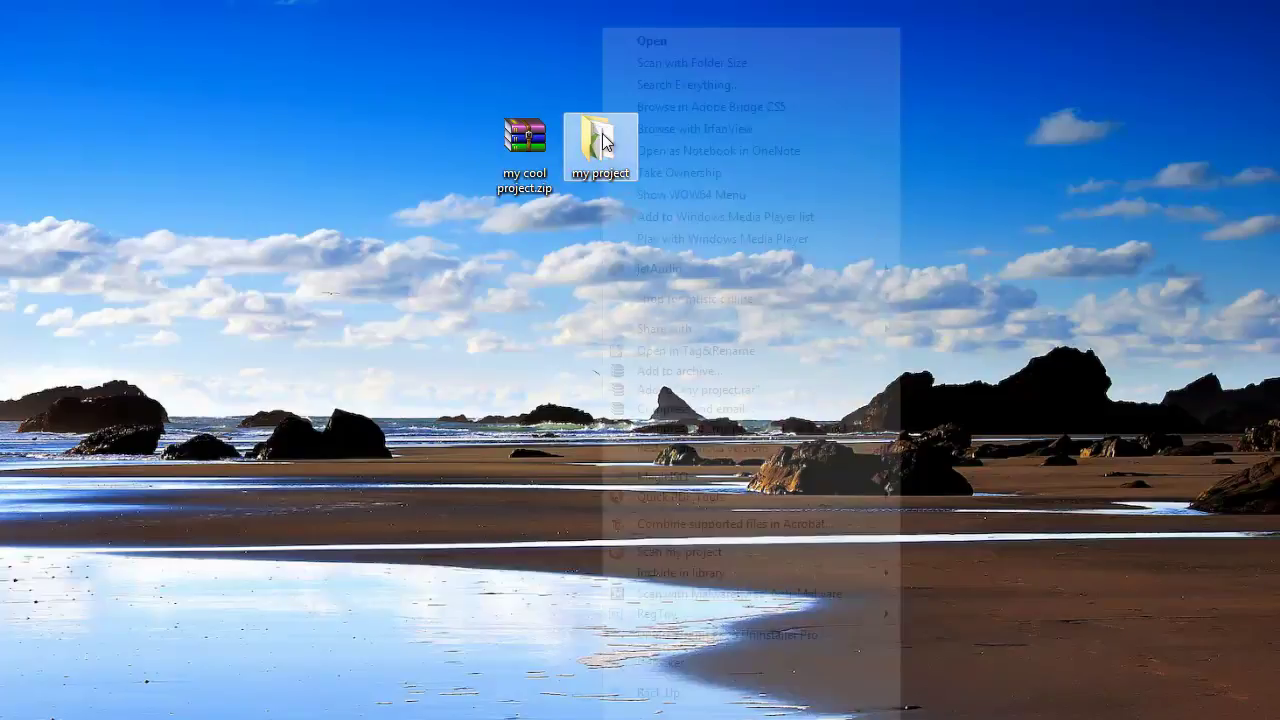
key("r")
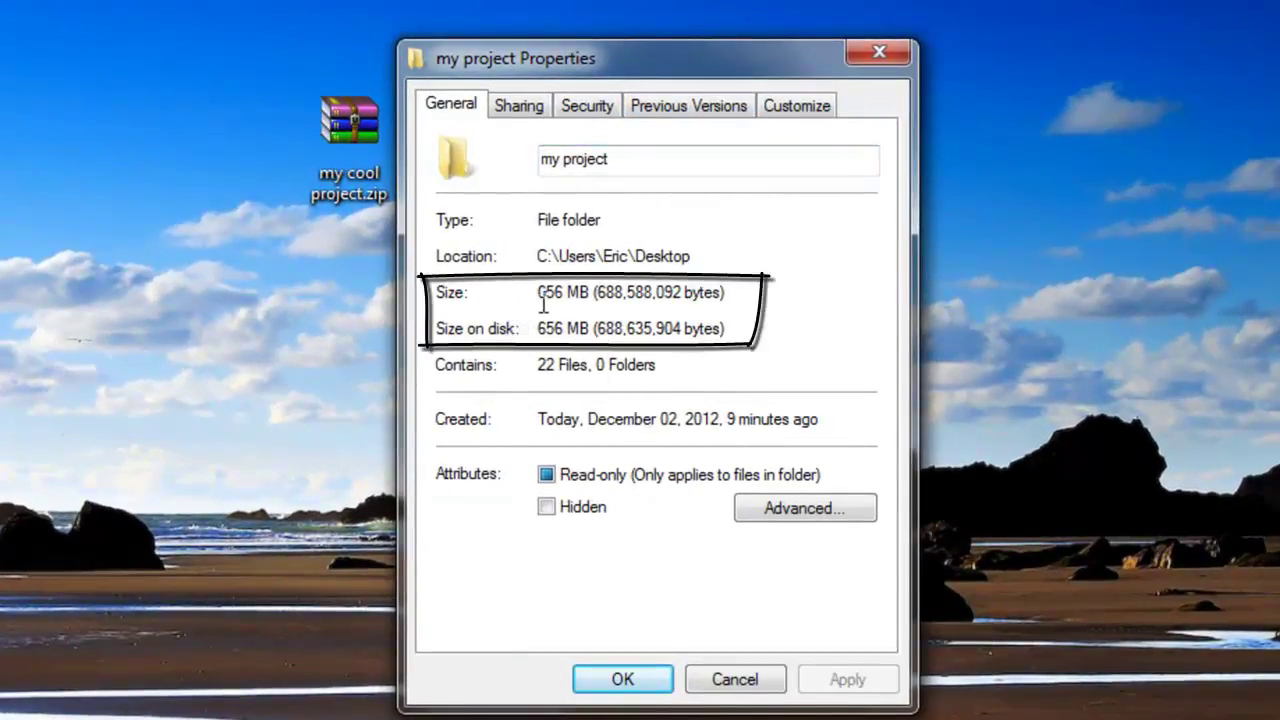
left_click(735, 680)
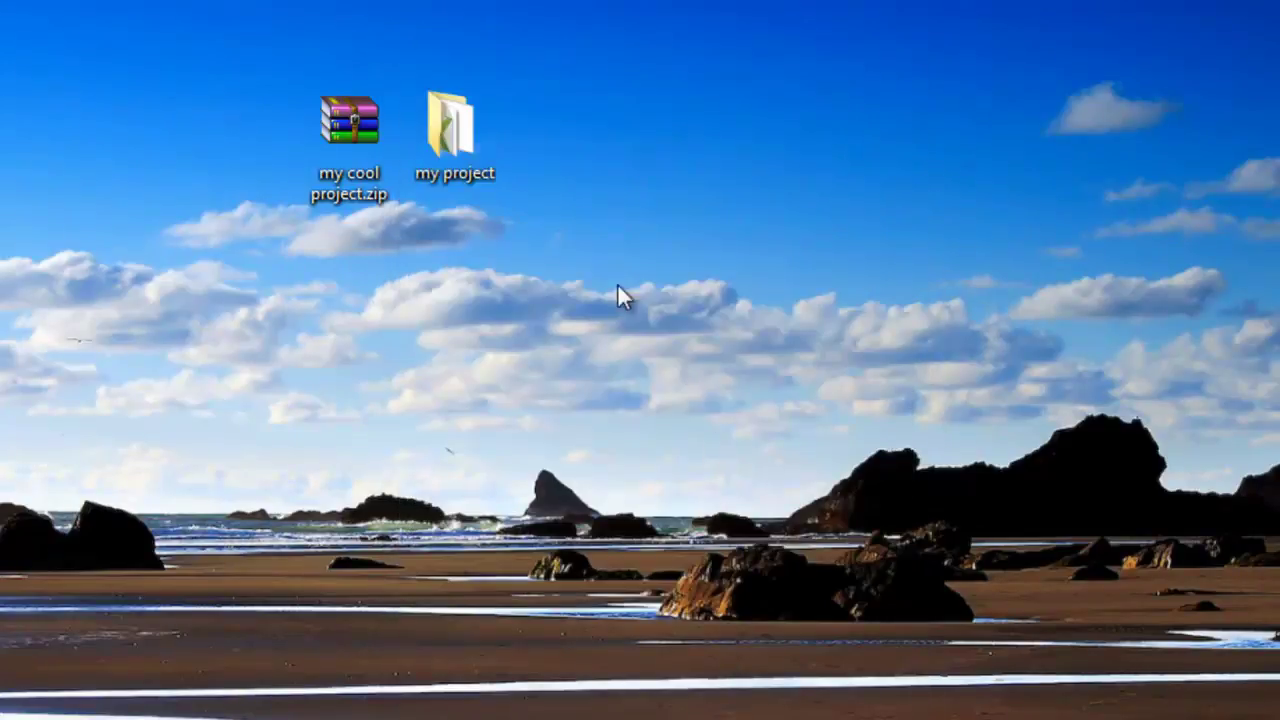
- Check in Properties that my cool project.zip is 219 MB, then close the window
left_click(360, 131)
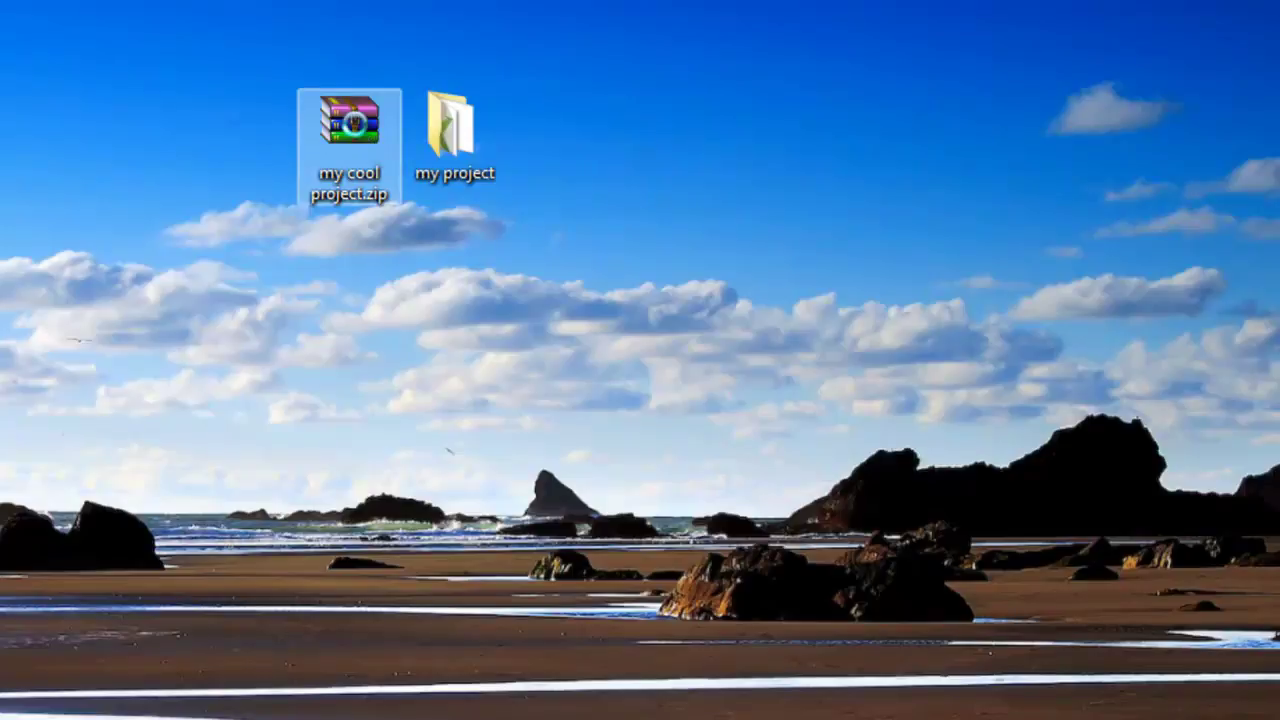
right_click(357, 127)
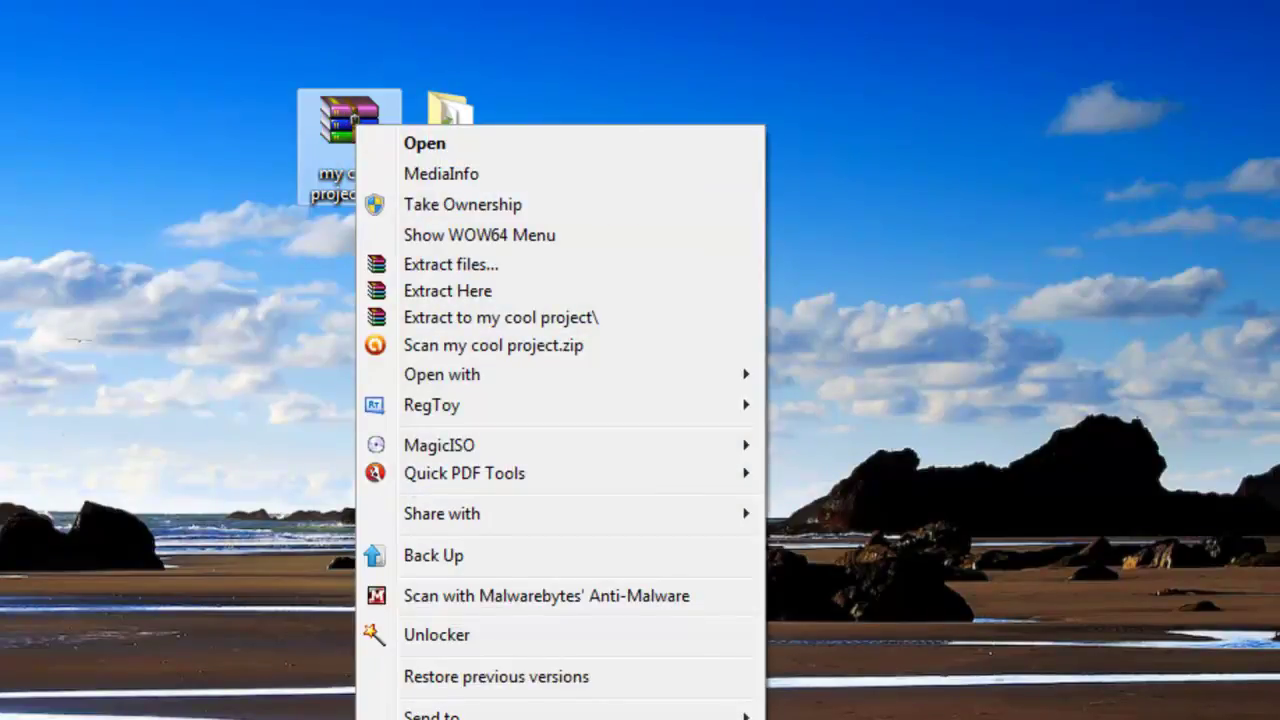
key("r")
left_click_drag(627, 134, 498, 22)
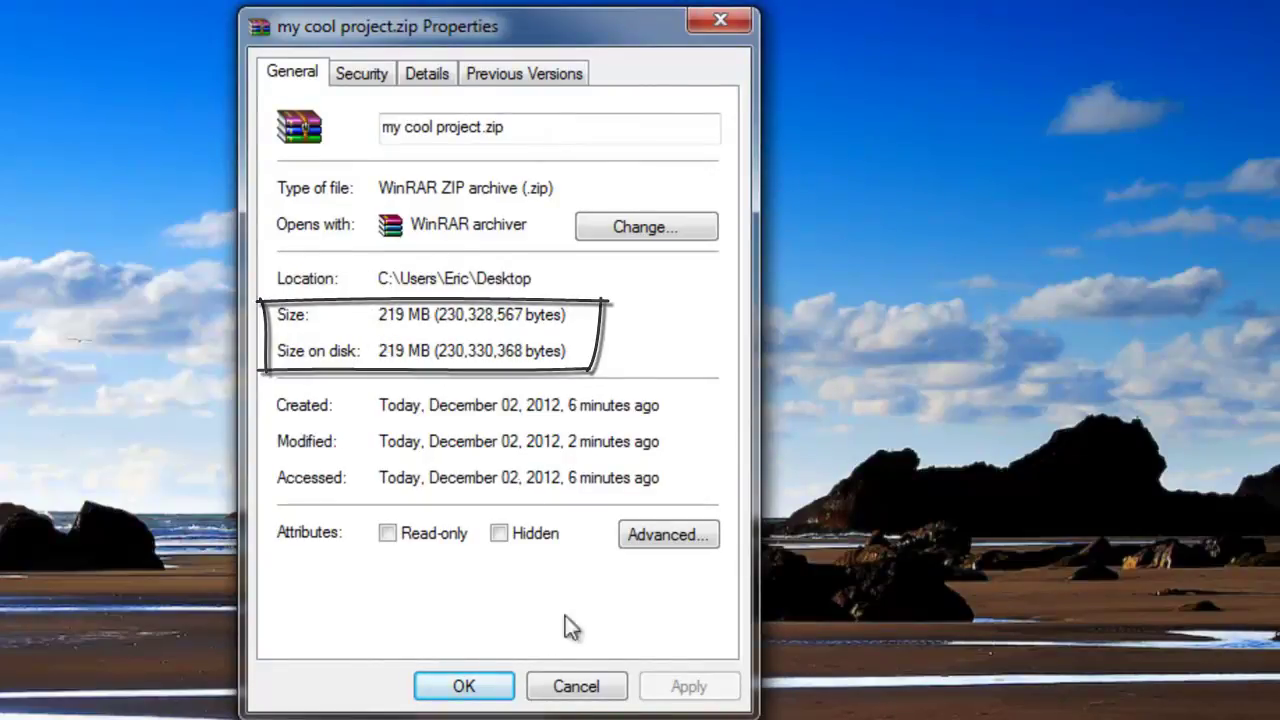
left_click(570, 686)
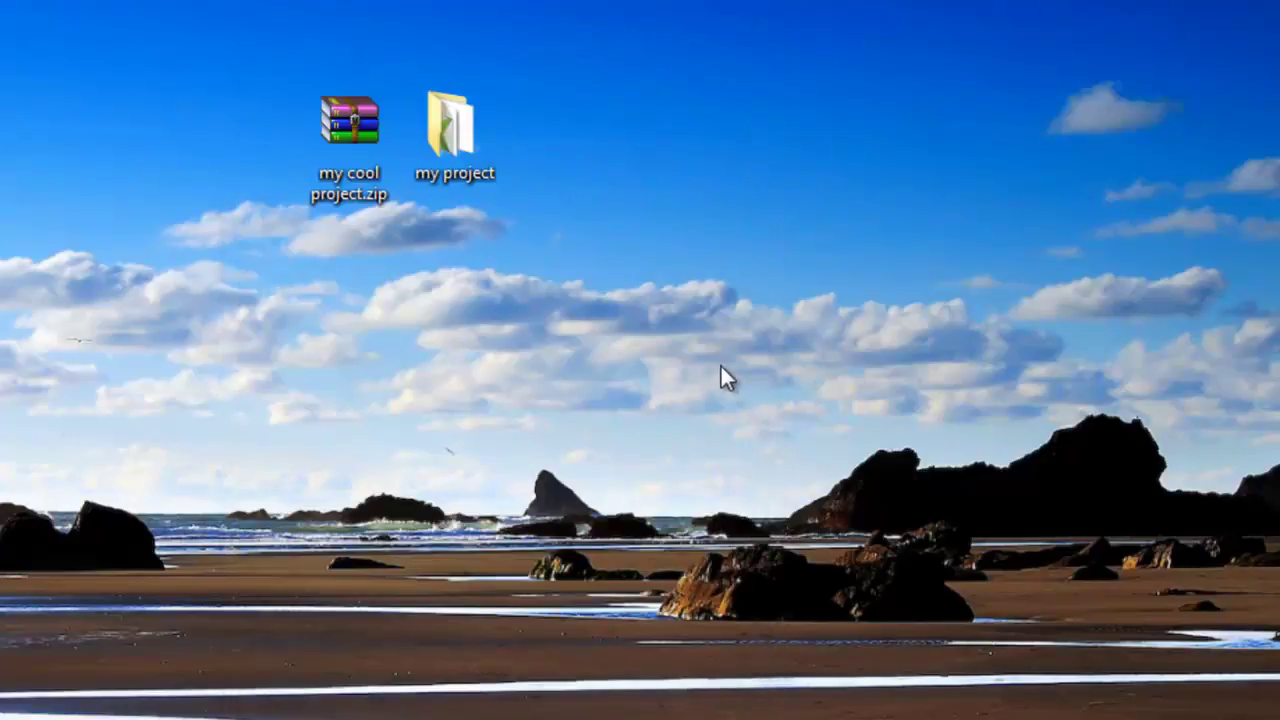